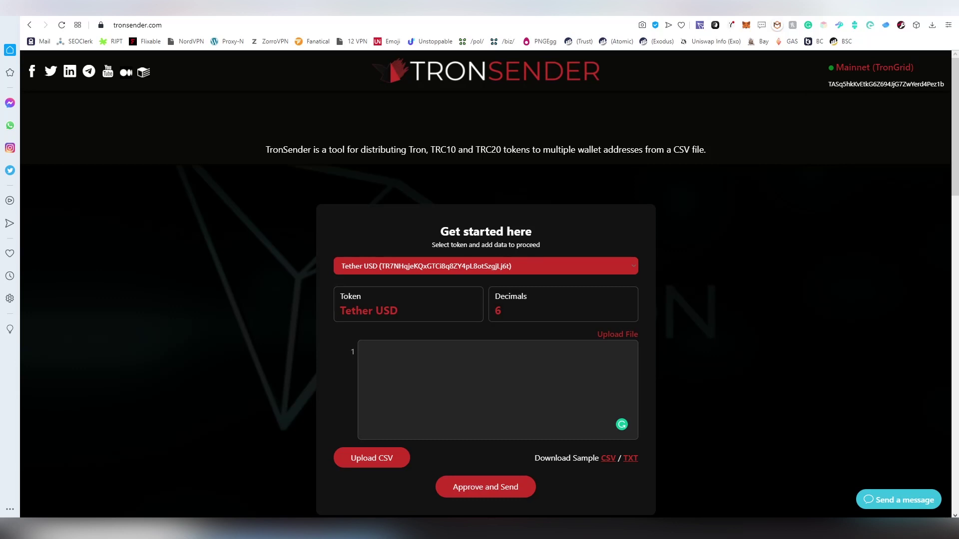
# Check the wallet extension's network list and leave the network unchanged
pyautogui.click(700, 25)
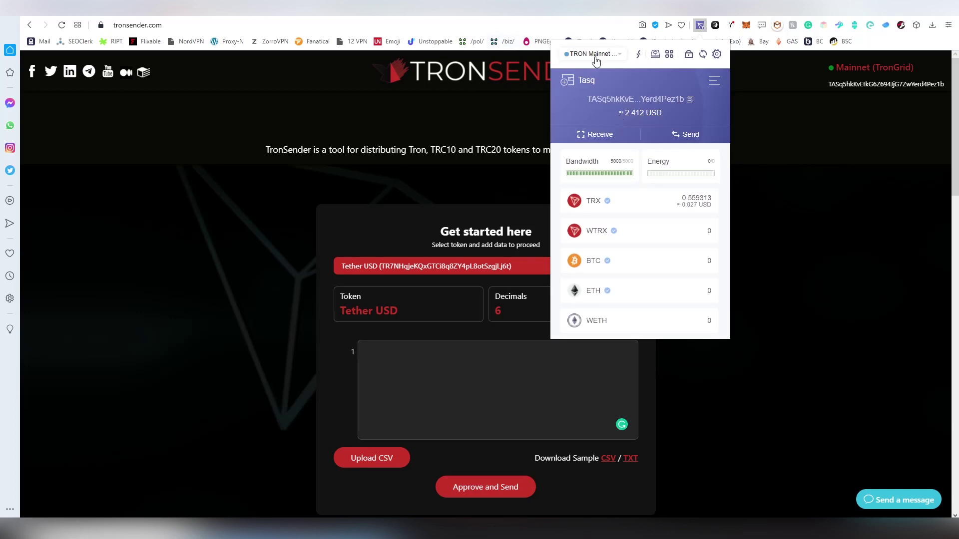
pyautogui.click(594, 55)
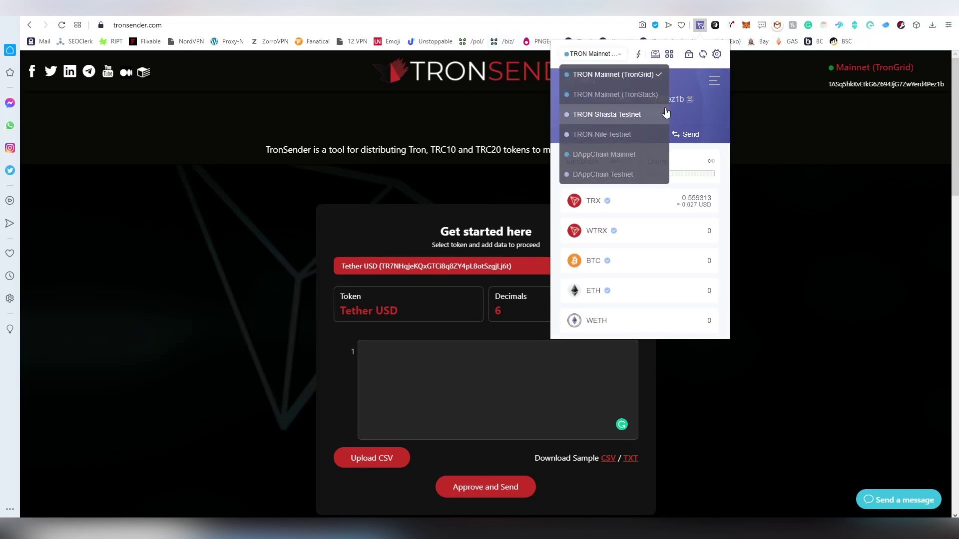
pyautogui.click(791, 117)
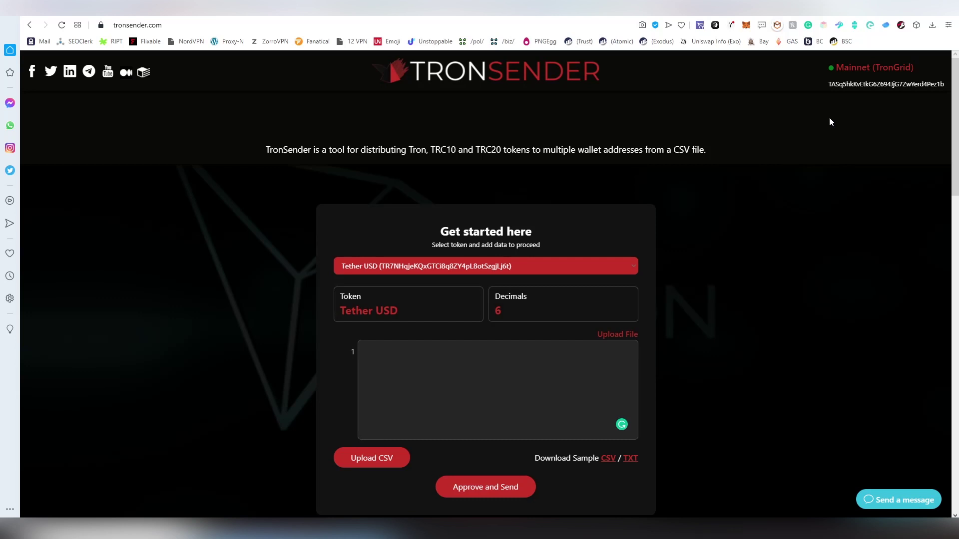
# Switch the token from Tether USD to trx, with Decimals showing 6
pyautogui.click(520, 270)
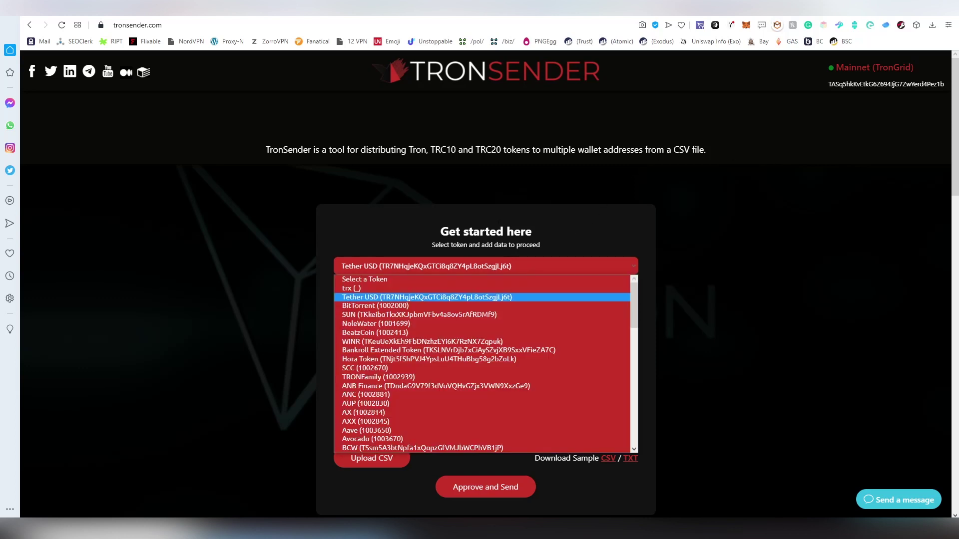
pyautogui.scroll(-10, 432, 354)
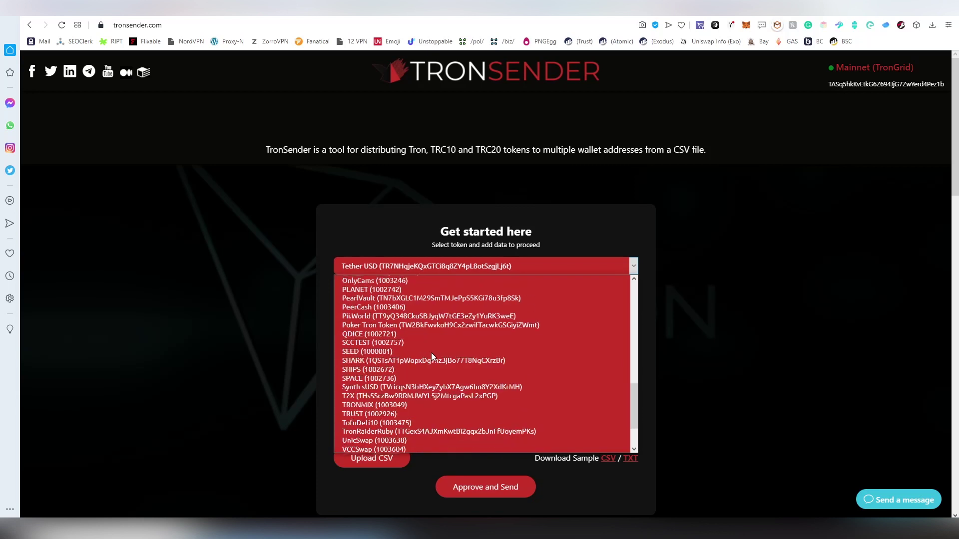
pyautogui.scroll(10, 431, 352)
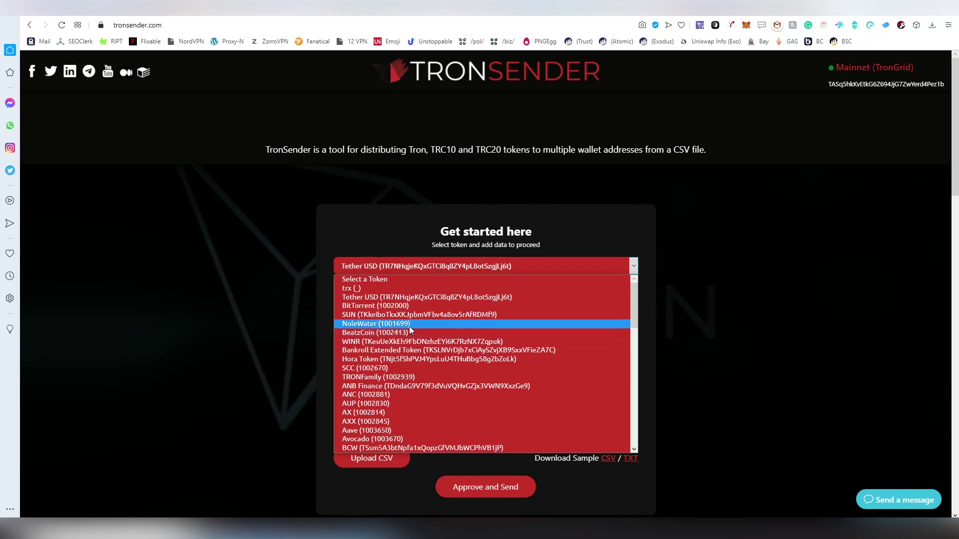
pyautogui.scroll(-2, 415, 325)
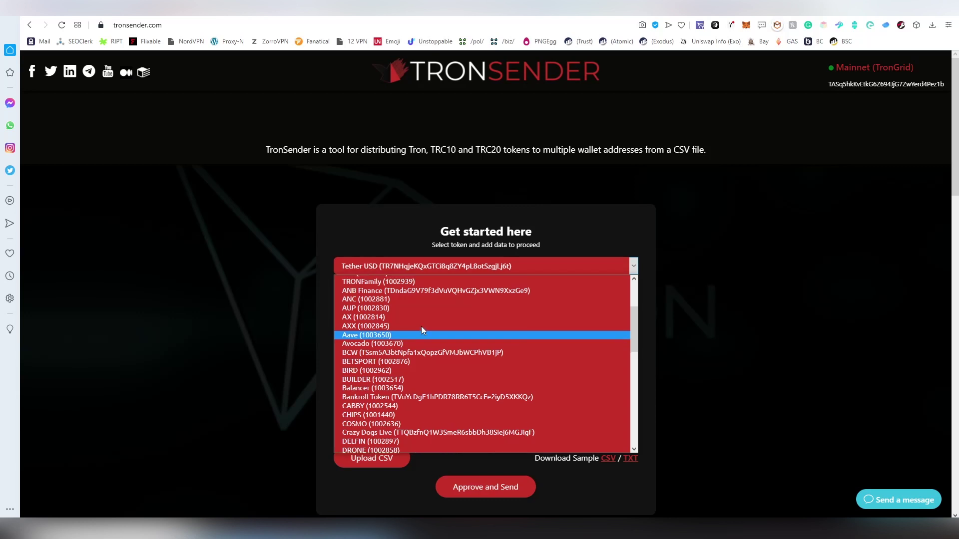
pyautogui.scroll(3, 421, 326)
pyautogui.click(465, 288)
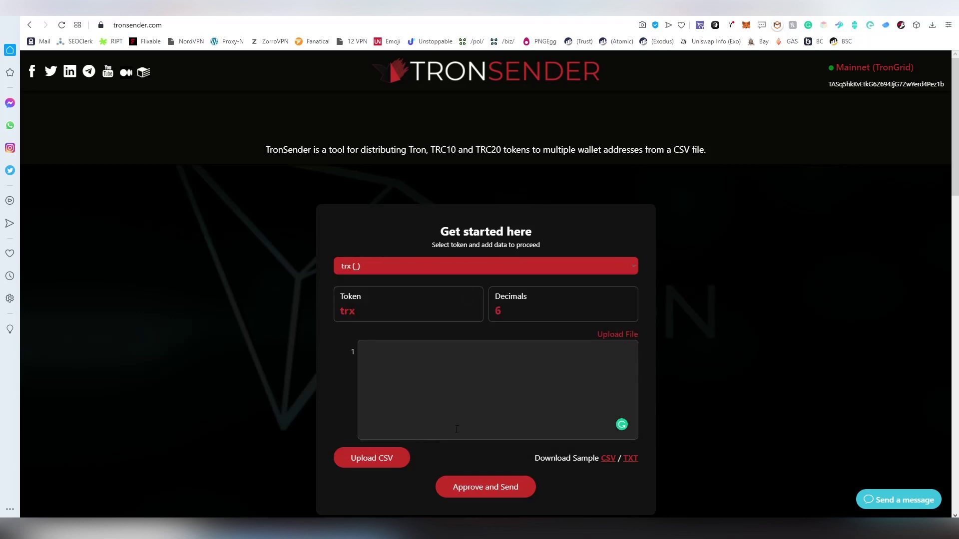
pyautogui.click(517, 316)
# Paste the three recipient address lines, each at 100, into the recipient box
pyautogui.scroll(-1, 534, 318)
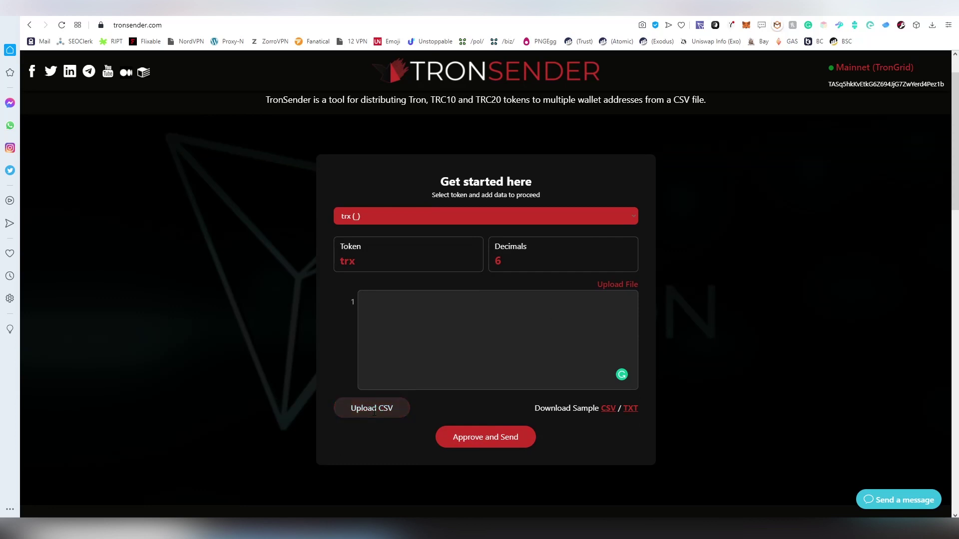
pyautogui.rightClick(403, 350)
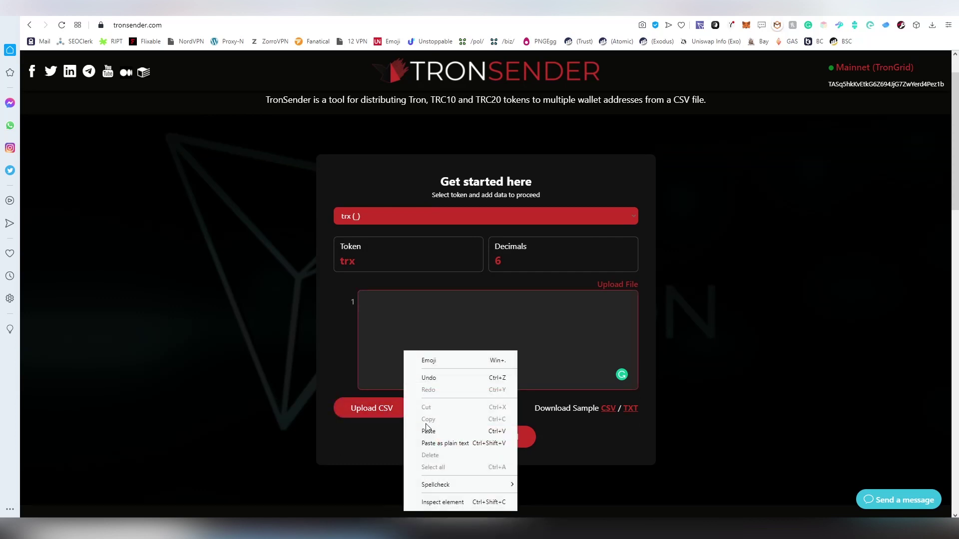
pyautogui.click(439, 431)
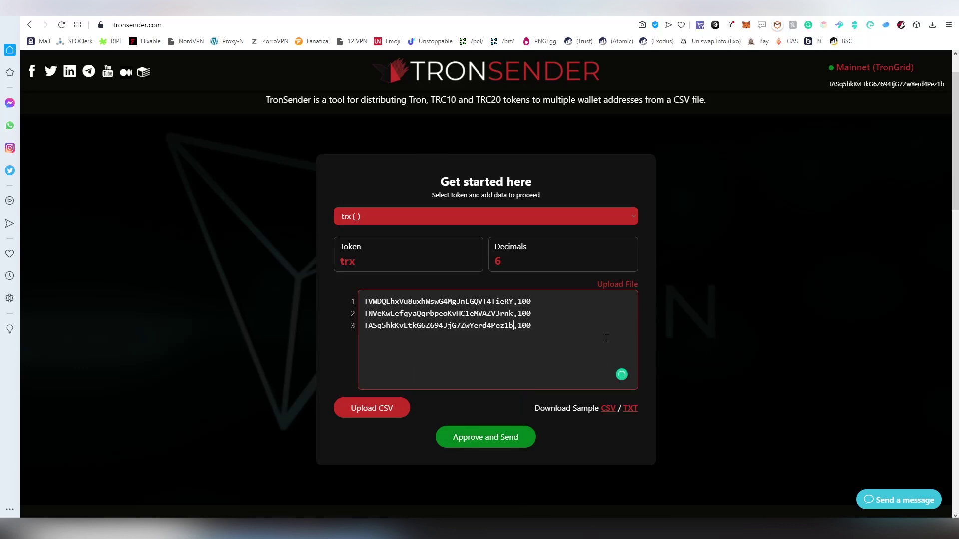
# Test validation with a broken third address and blank lines, then remove the blank lines
pyautogui.press('BackSpace')
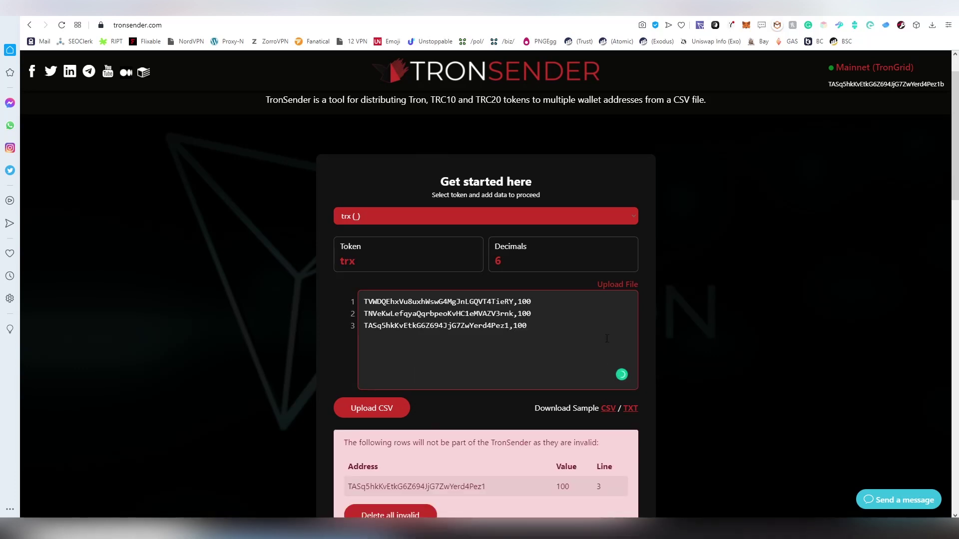
pyautogui.scroll(-2, 606, 338)
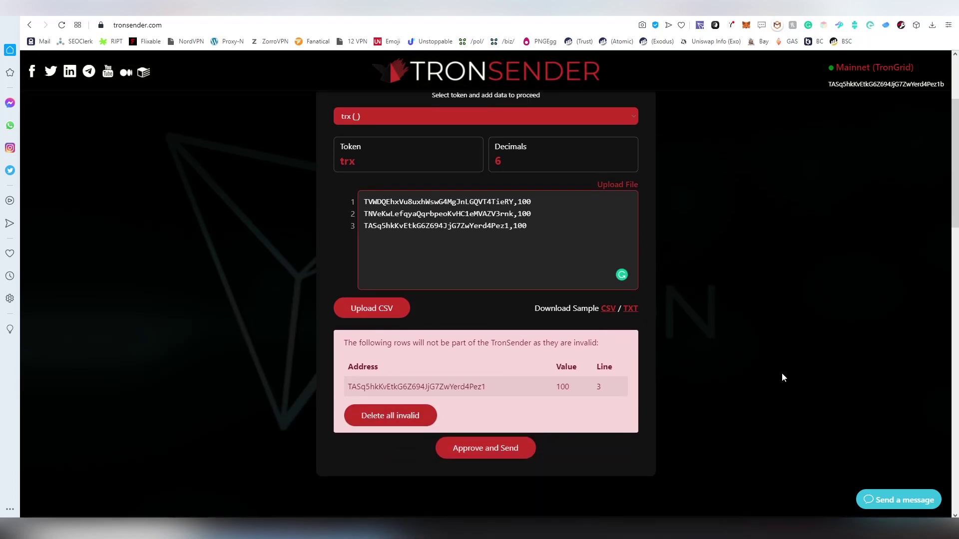
pyautogui.write('b')
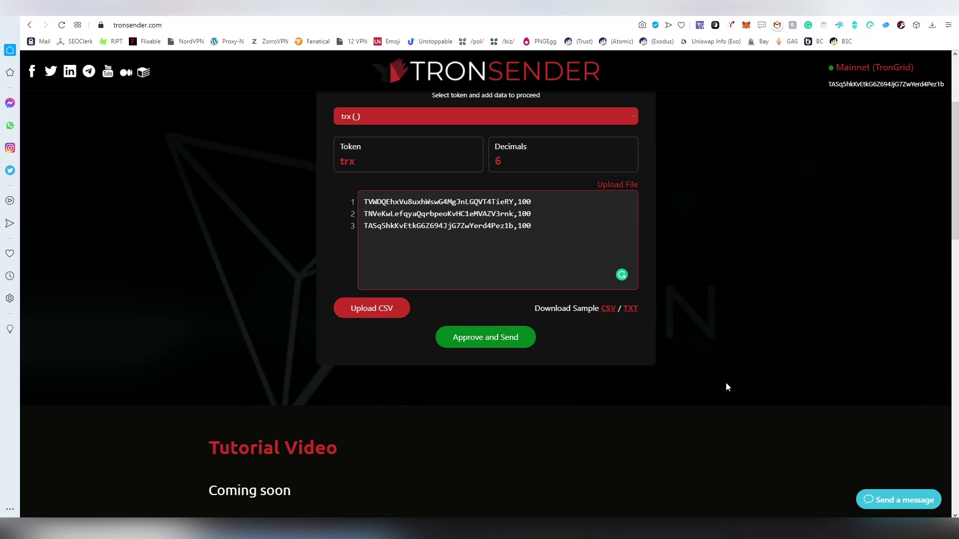
pyautogui.press('End')
pyautogui.press('Return')
pyautogui.press('Return')
pyautogui.press('Return')
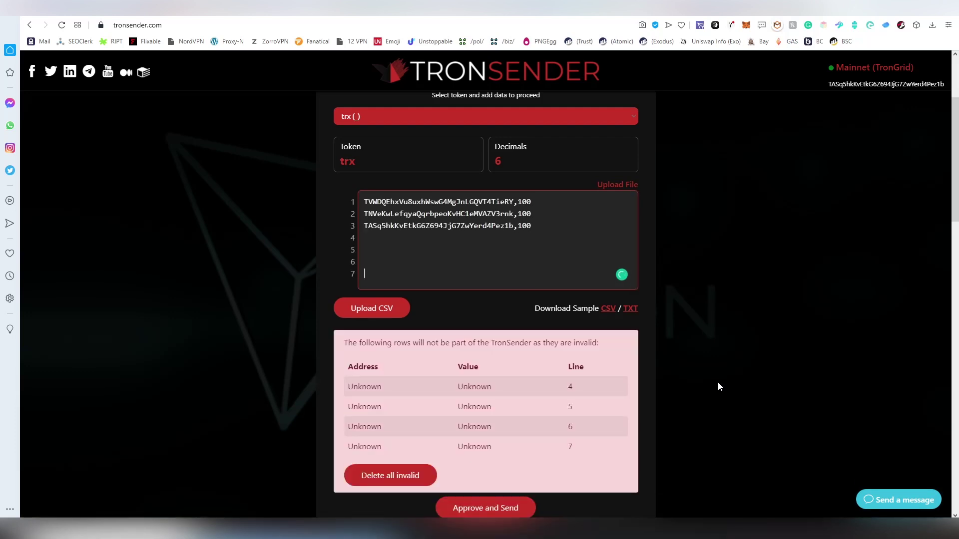
pyautogui.press('BackSpace')
pyautogui.press('BackSpace')
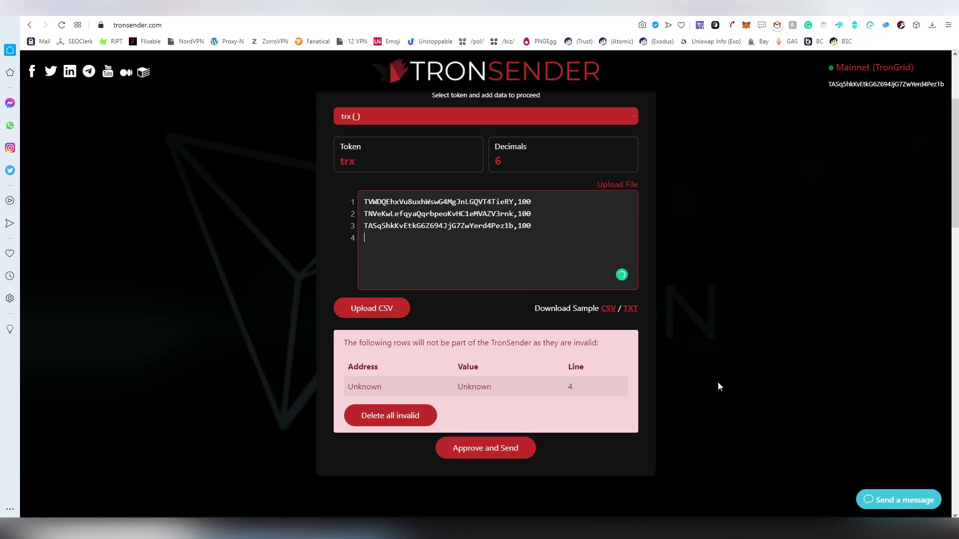
pyautogui.press('BackSpace')
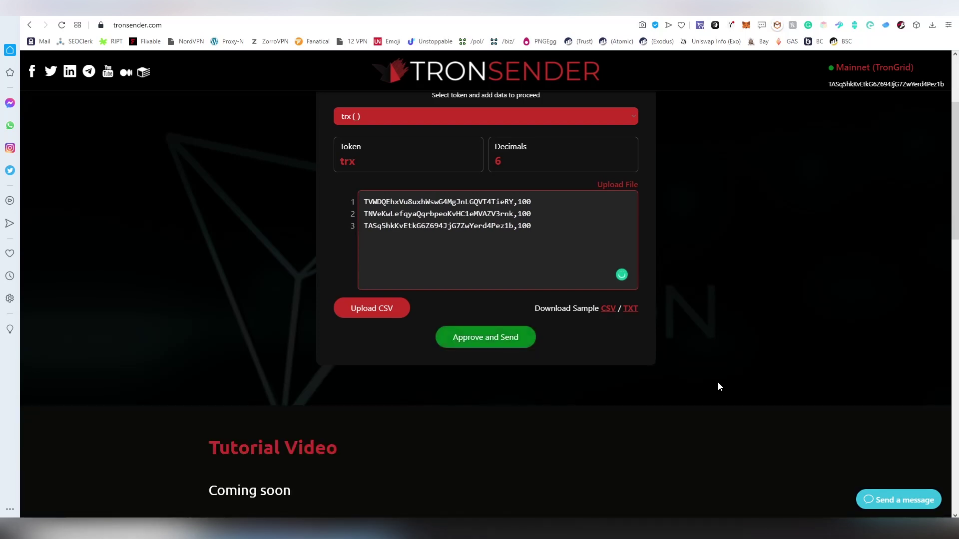
pyautogui.scroll(3, 718, 387)
pyautogui.scroll(-2, 760, 372)
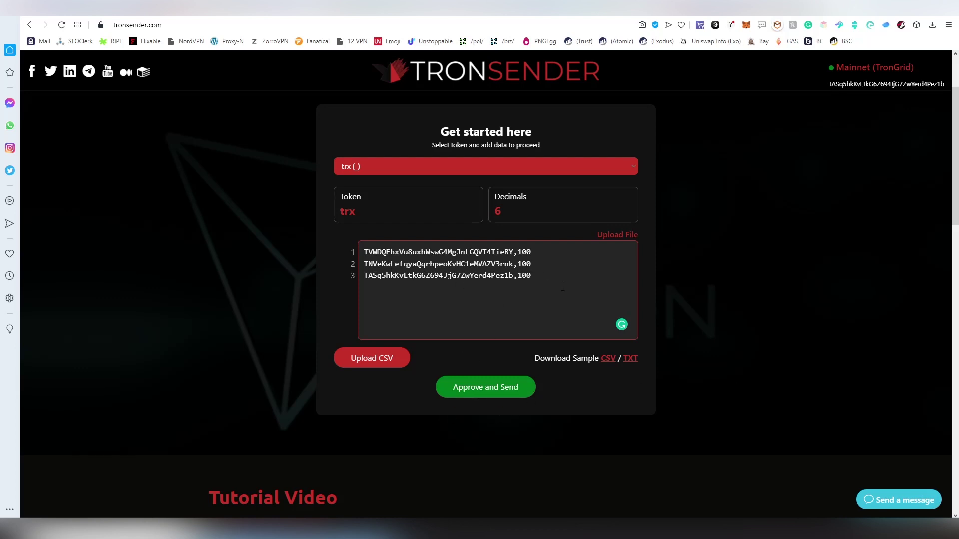
# Change the second recipient's amount to 50 and the third's to 180
pyautogui.moveTo(368, 251); pyautogui.dragTo(518, 264)
pyautogui.click(534, 251)
pyautogui.write('50')
pyautogui.press('BackSpace')
pyautogui.write('8')
pyautogui.scroll(2, 768, 273)
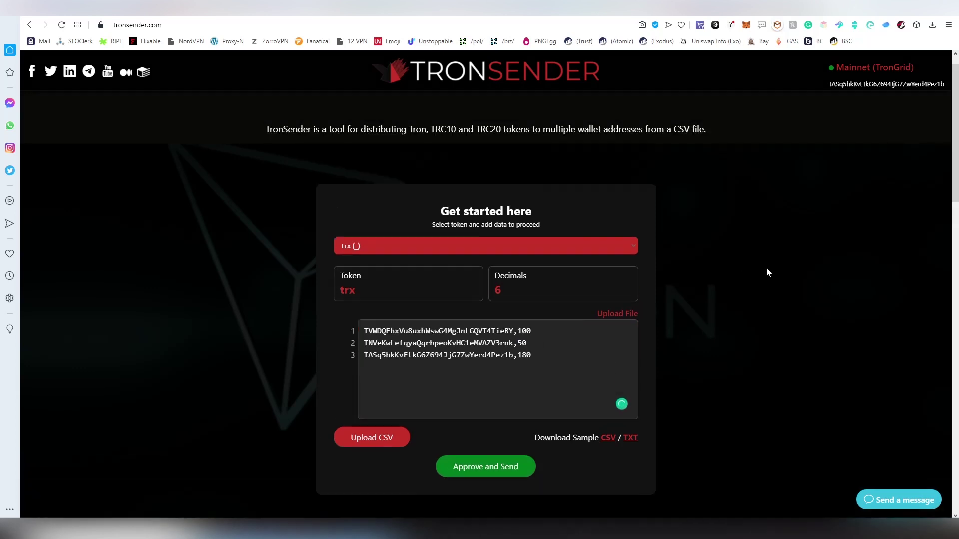
# Switch the wallet to Shasta Testnet, reconnect it, and open the CSV file picker
pyautogui.click(700, 25)
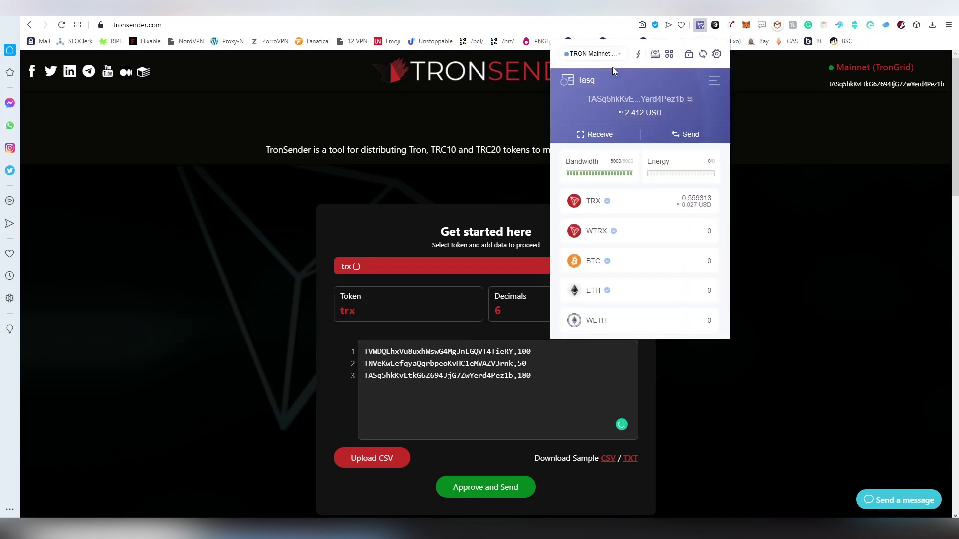
pyautogui.click(612, 55)
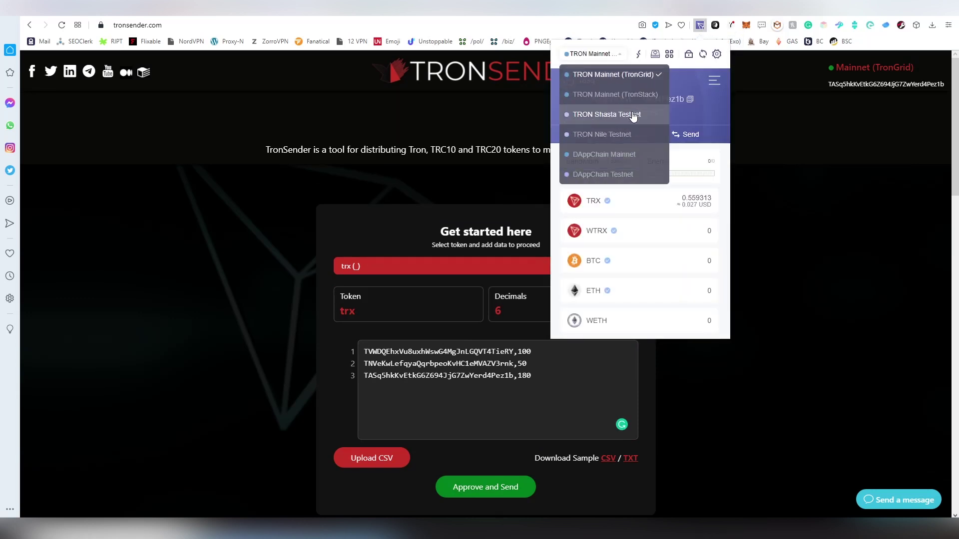
pyautogui.click(625, 113)
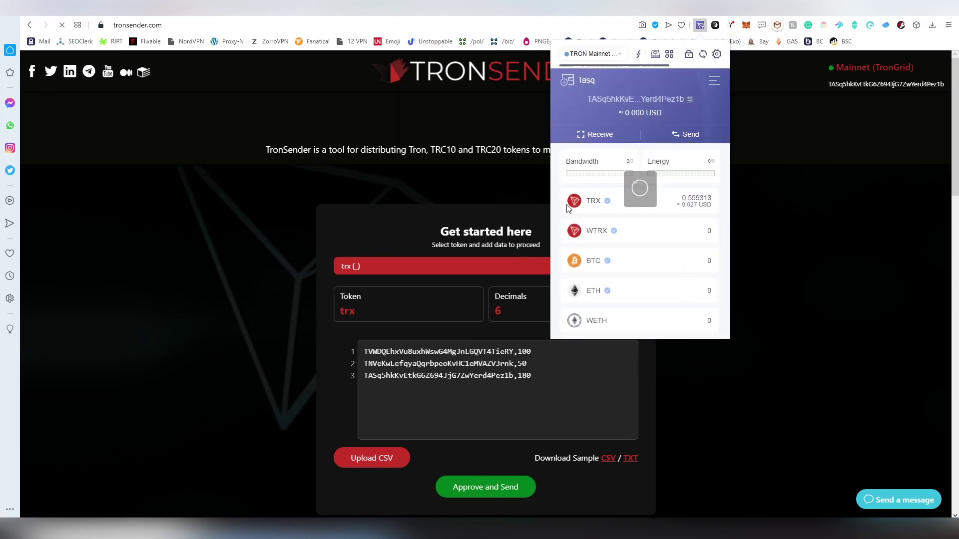
pyautogui.click(400, 227)
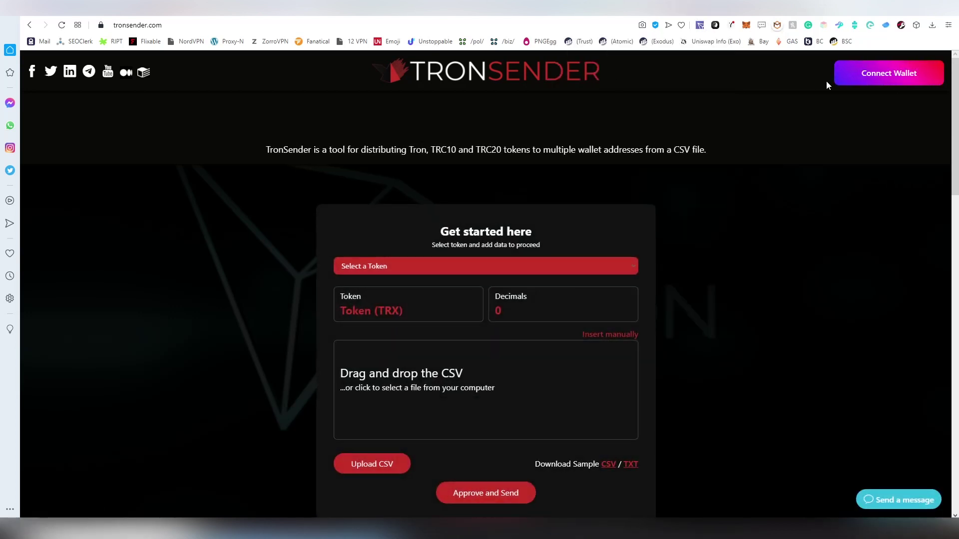
pyautogui.click(849, 75)
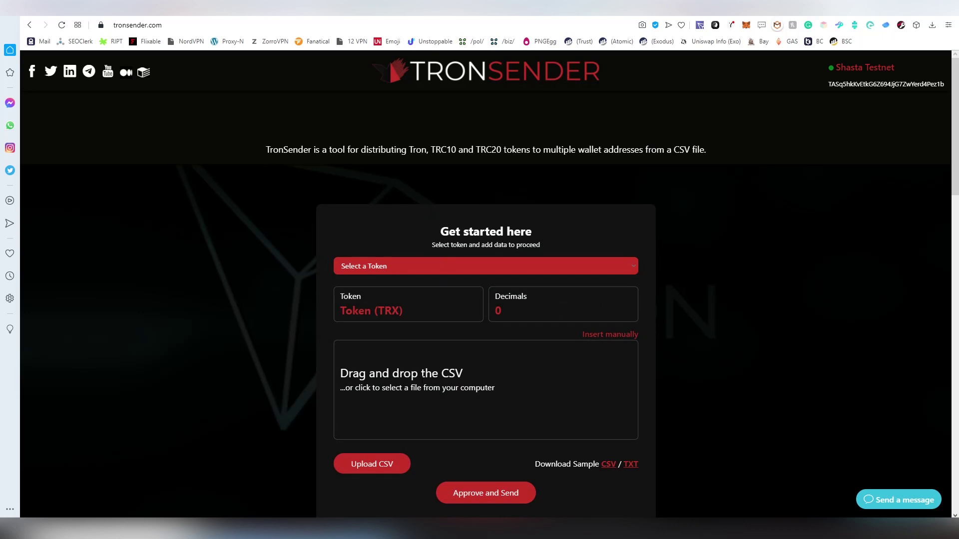
pyautogui.click(402, 380)
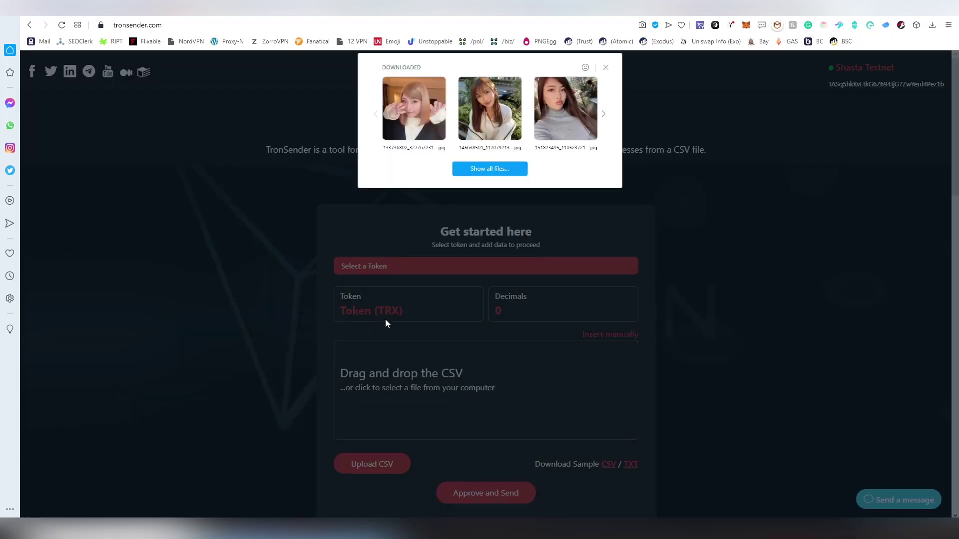
# Load the sample CSV and replace its lines with three addresses at 100 each
pyautogui.click(512, 170)
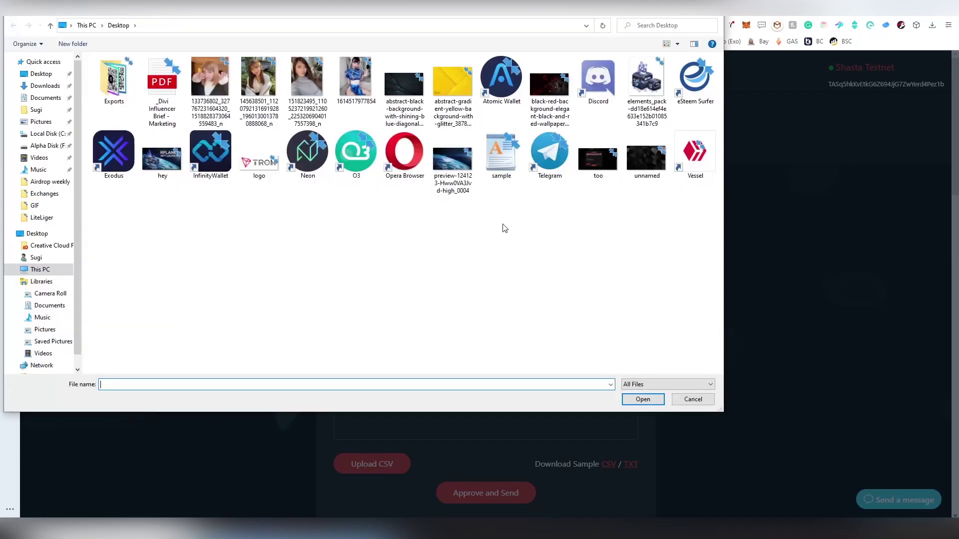
pyautogui.doubleClick(502, 167)
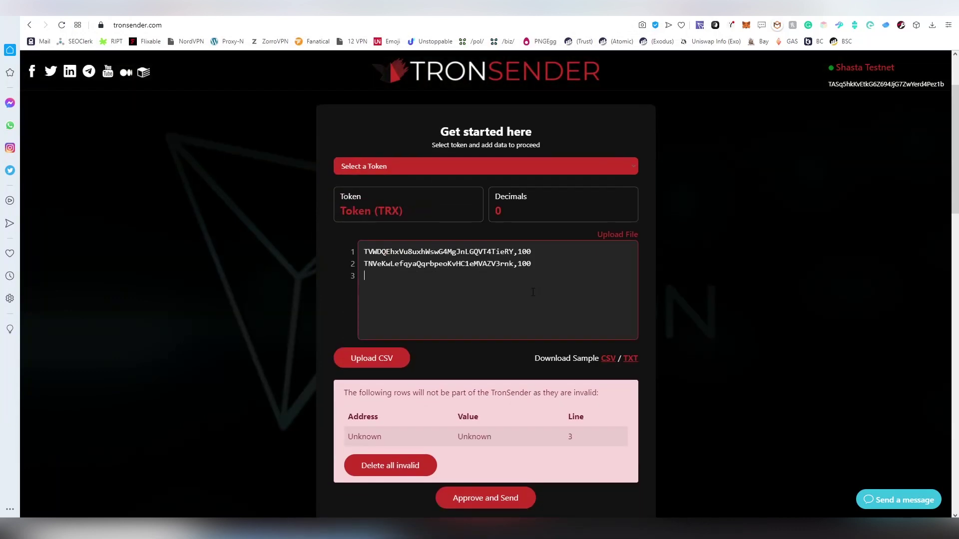
pyautogui.moveTo(588, 292); pyautogui.dragTo(281, 239)
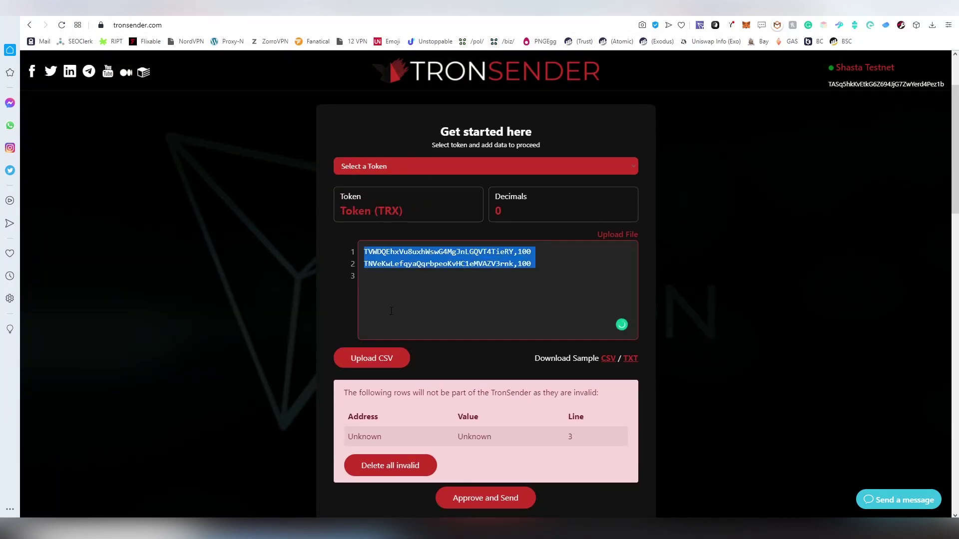
pyautogui.write('TVWDQEhxVu8uxhWswG4MgJnLGQVT4TieRY,100 TNVeKwLefqyaQqrbpeoKvHC1eMVAZV3rnk,100 TASq5hkKvEtkG6Z694JjG7ZwYerd4Pez1b,100')
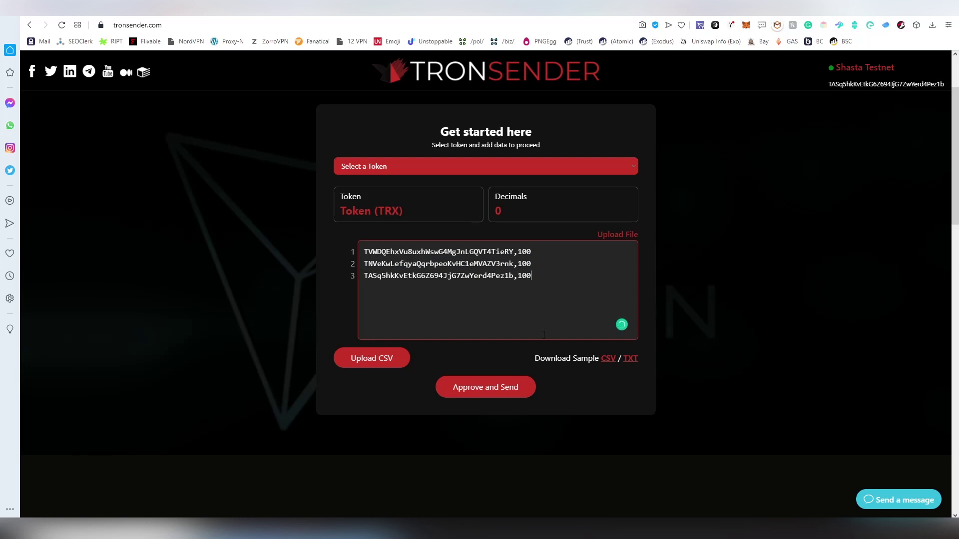
# Select trx as the token to send, with 6 decimals
pyautogui.click(381, 170)
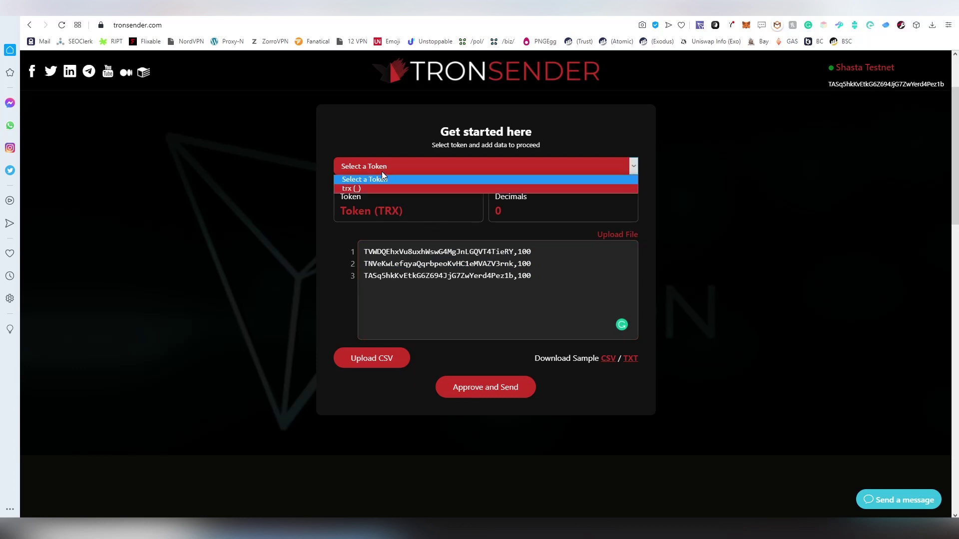
pyautogui.click(382, 182)
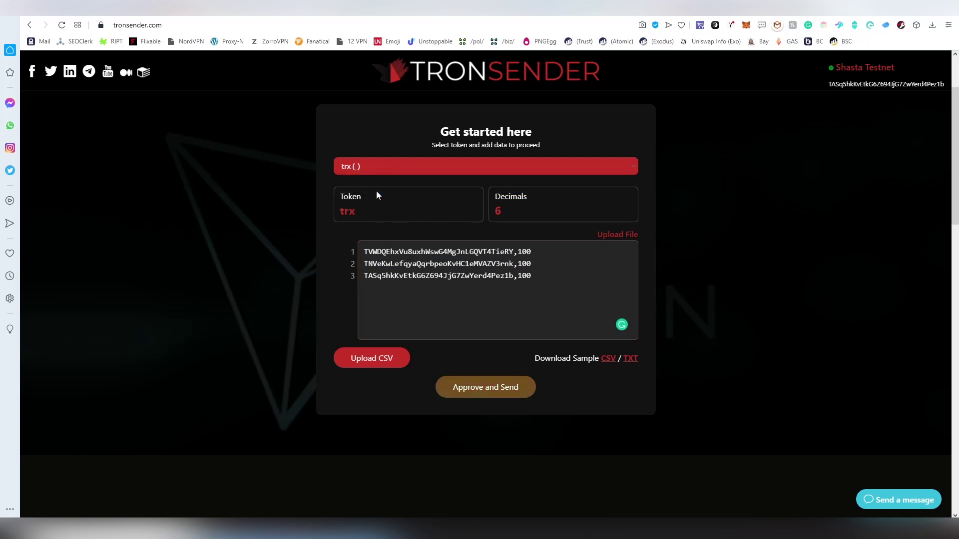
pyautogui.click(416, 167)
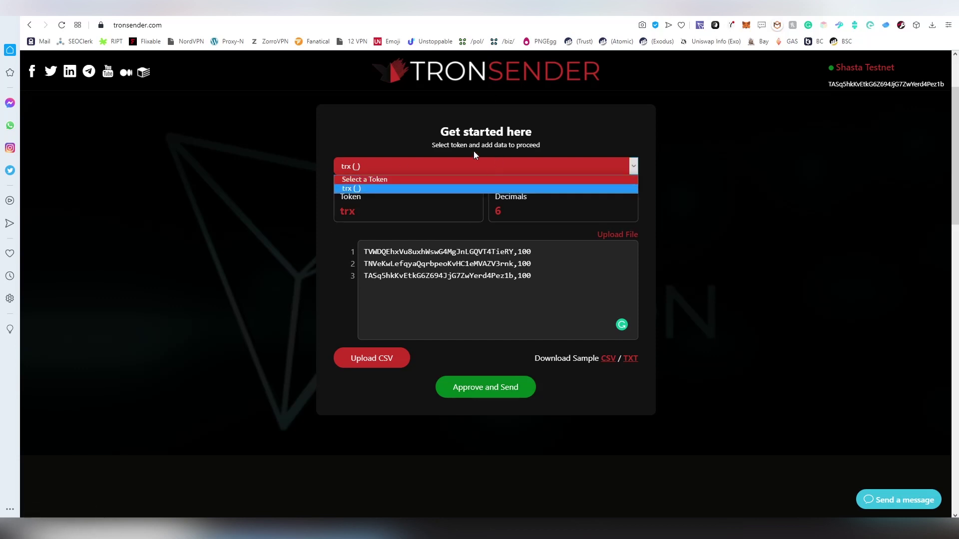
pyautogui.click(435, 159)
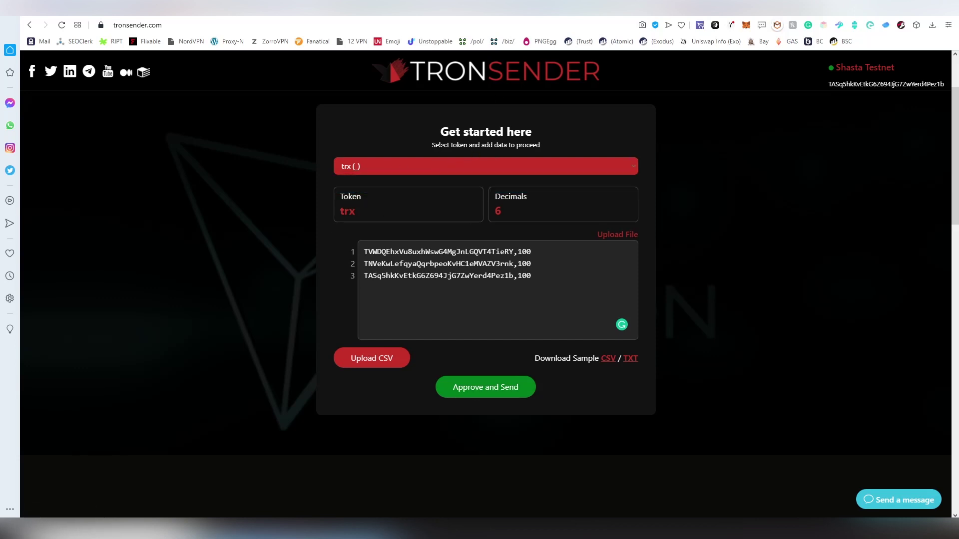
# Submit the batch and review the address count, transactions needed and TRX balance
pyautogui.click(480, 388)
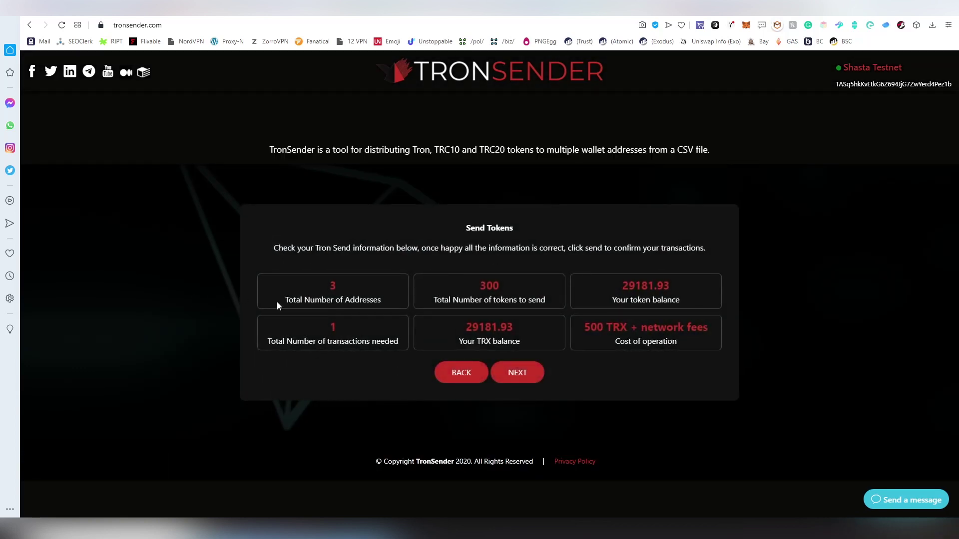
pyautogui.tripleClick(390, 293)
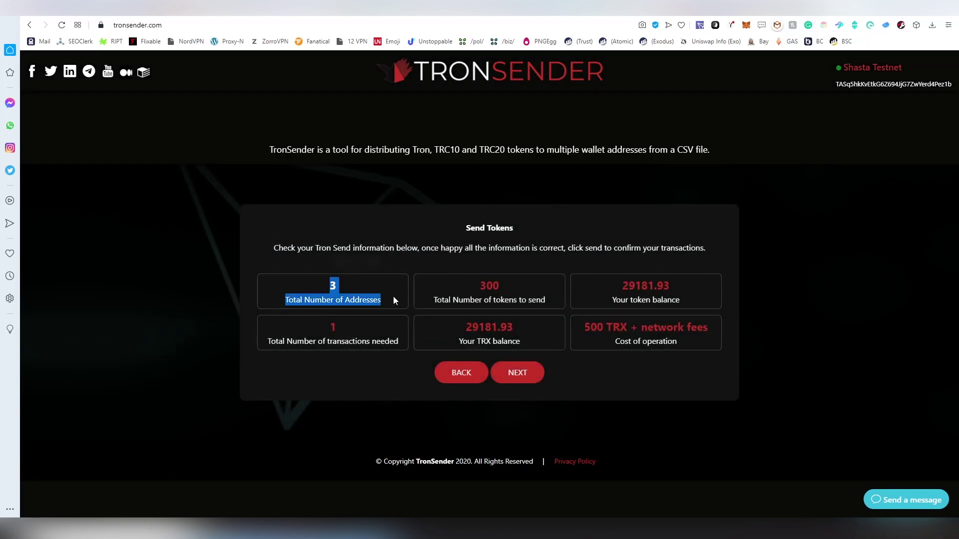
pyautogui.click(279, 351)
pyautogui.moveTo(310, 334); pyautogui.dragTo(385, 325)
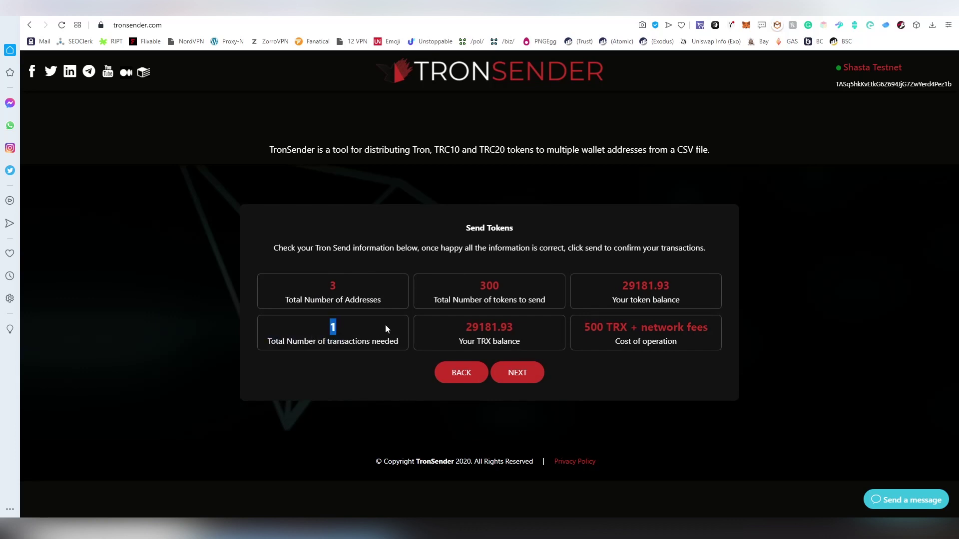
pyautogui.tripleClick(397, 338)
pyautogui.click(416, 321)
pyautogui.moveTo(457, 328); pyautogui.dragTo(541, 346)
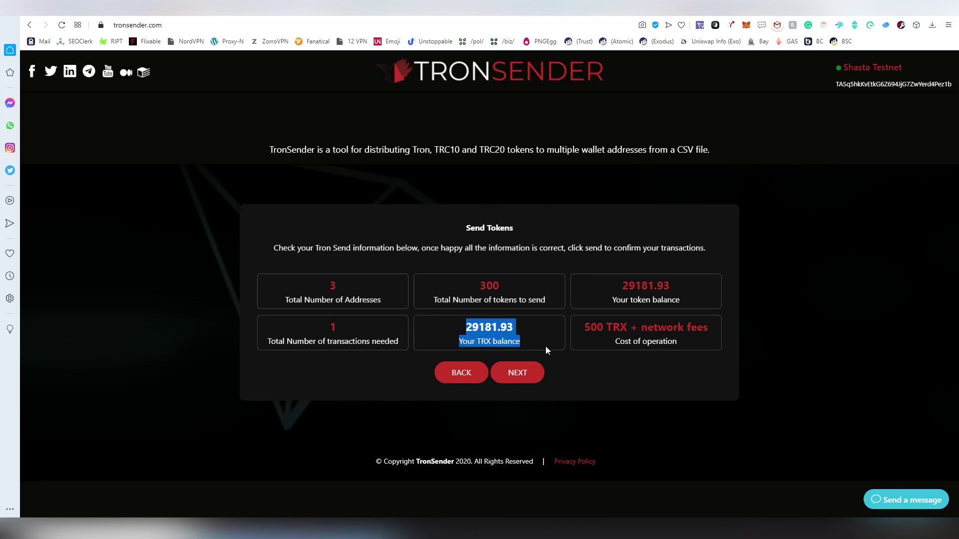
pyautogui.click(546, 347)
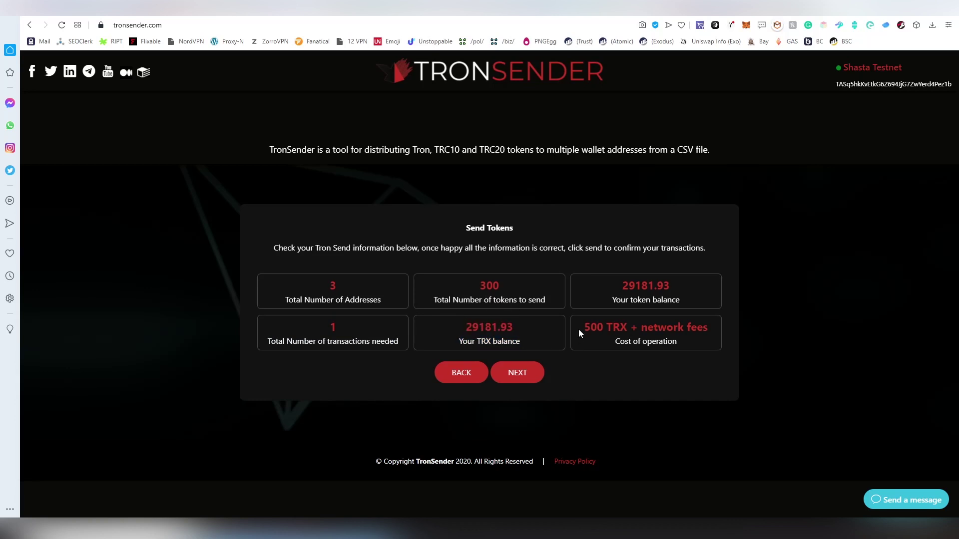
# Review the operation cost, 300 total tokens and token balance, then proceed with the send
pyautogui.moveTo(578, 329); pyautogui.dragTo(709, 340)
pyautogui.click(709, 341)
pyautogui.moveTo(484, 288); pyautogui.dragTo(548, 298)
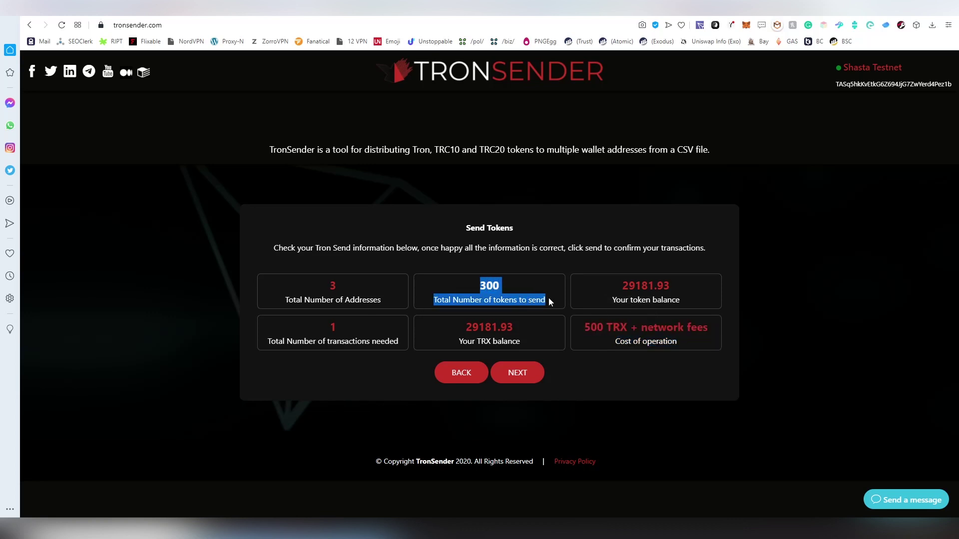
pyautogui.click(548, 298)
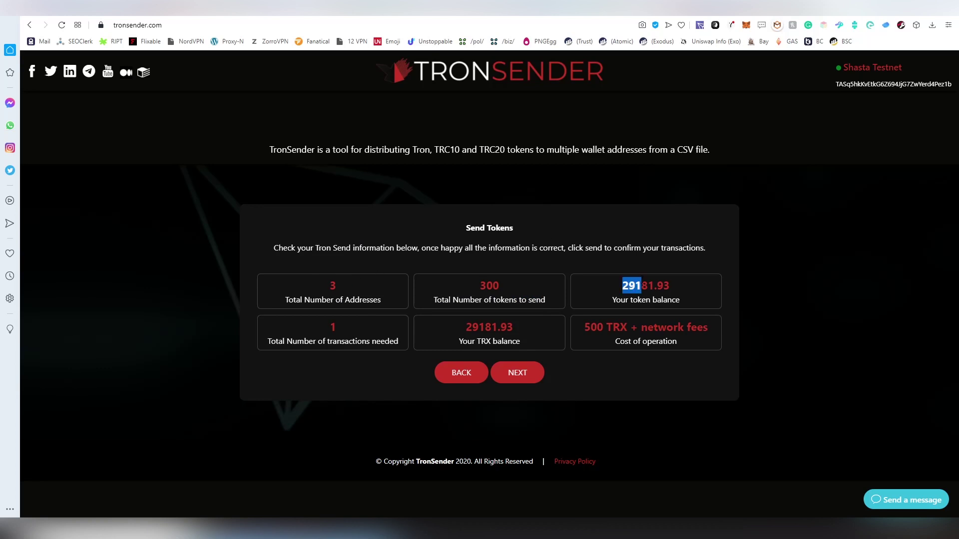
pyautogui.moveTo(685, 296); pyautogui.dragTo(696, 299)
pyautogui.click(697, 300)
pyautogui.click(515, 375)
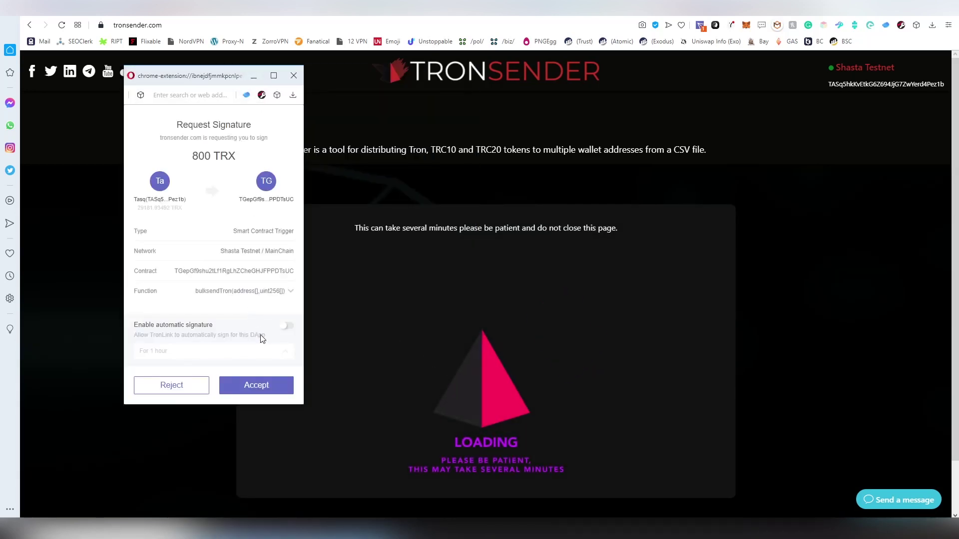
# Accept the TronLink signature request for the 800 TRX bulk-send transaction
pyautogui.click(257, 385)
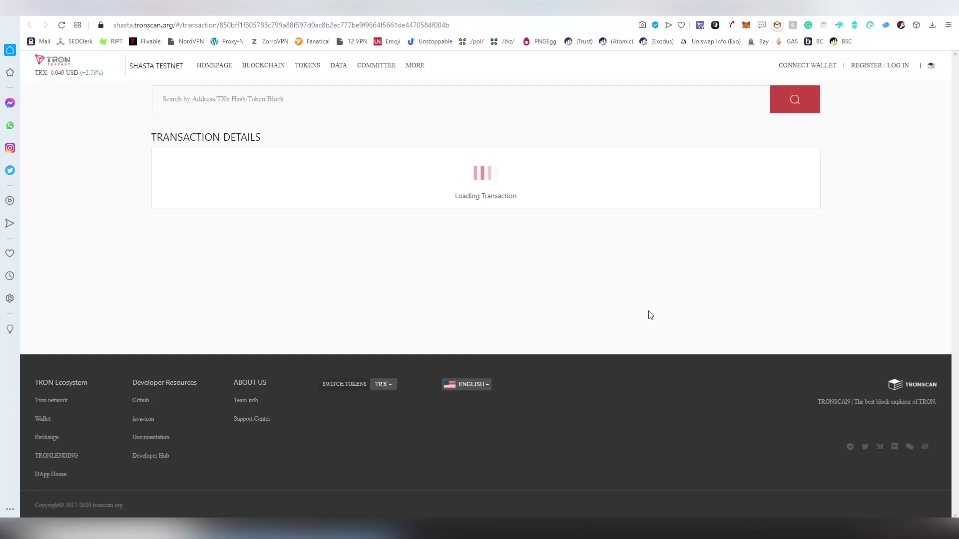
# Expand the Tronscan transaction's transfer list showing 100 TRX to each address
pyautogui.scroll(-3, 582, 308)
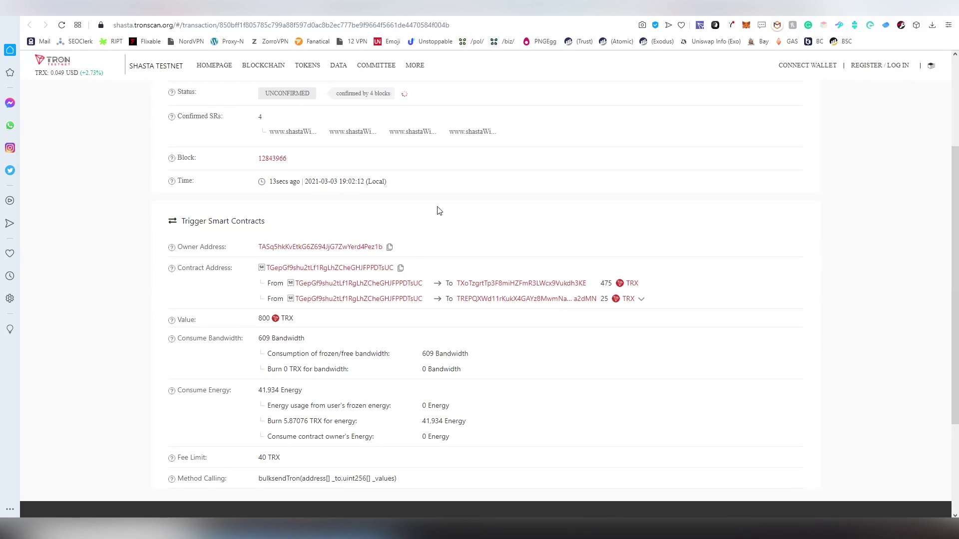
pyautogui.scroll(-1, 439, 209)
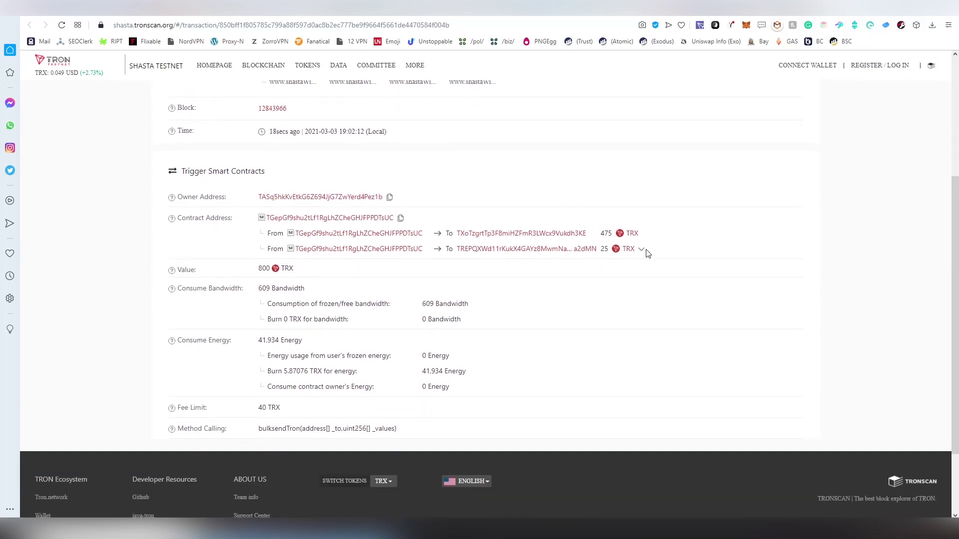
pyautogui.click(643, 252)
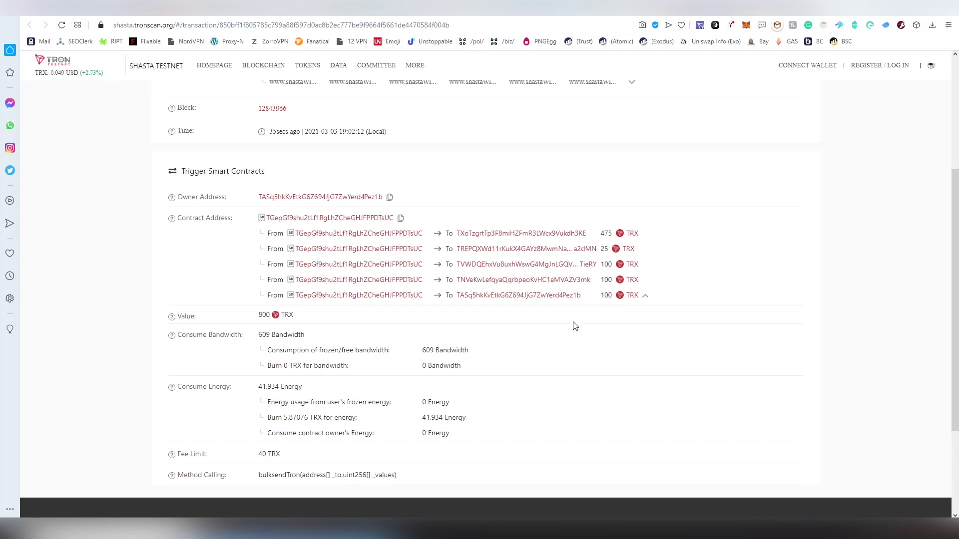
# Review the energy rows, including 41,934 energy consumed, then close Tronscan to return to TronSender
pyautogui.scroll(-1, 270, 360)
pyautogui.moveTo(258, 335); pyautogui.dragTo(281, 340)
pyautogui.click(252, 344)
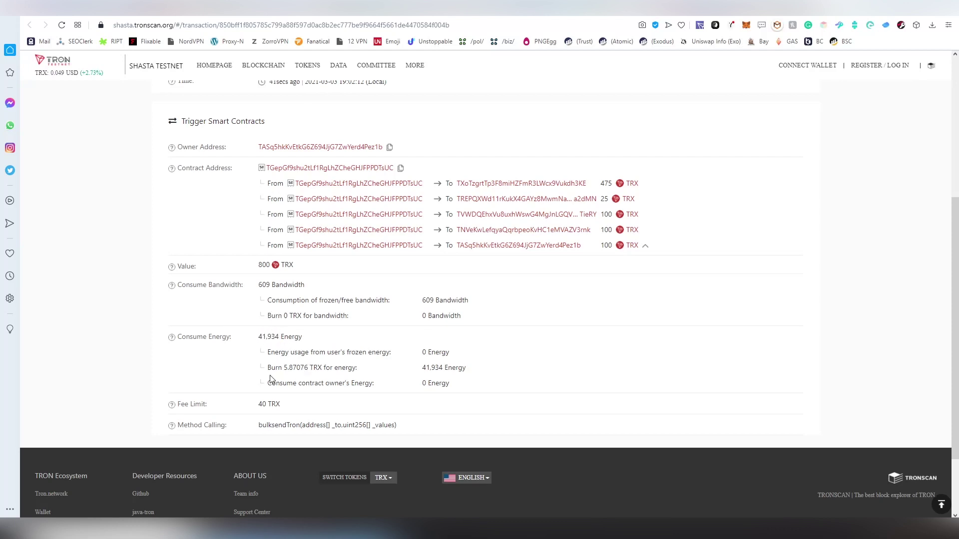
pyautogui.moveTo(282, 378); pyautogui.dragTo(322, 369)
pyautogui.click(323, 371)
pyautogui.scroll(5, 481, 359)
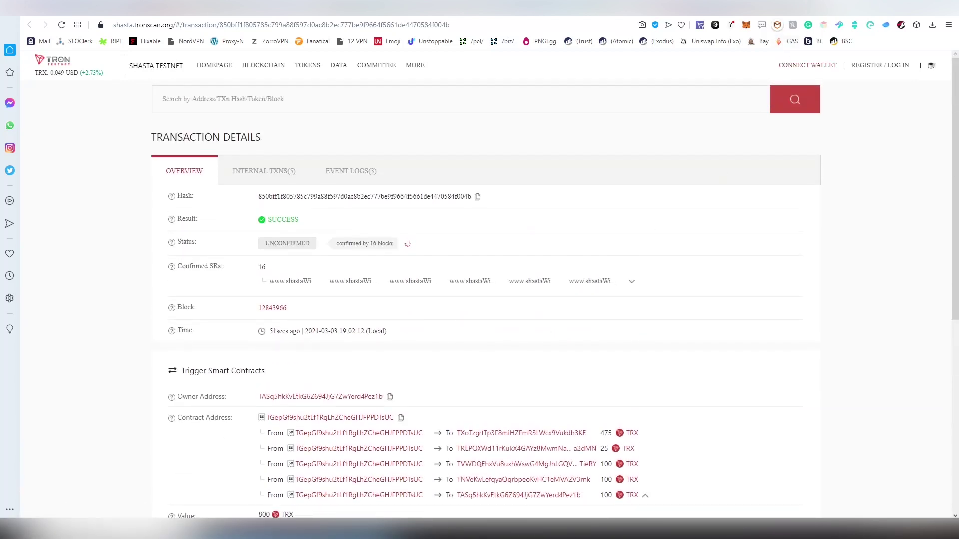
pyautogui.hotkey('ctrl', 'w')
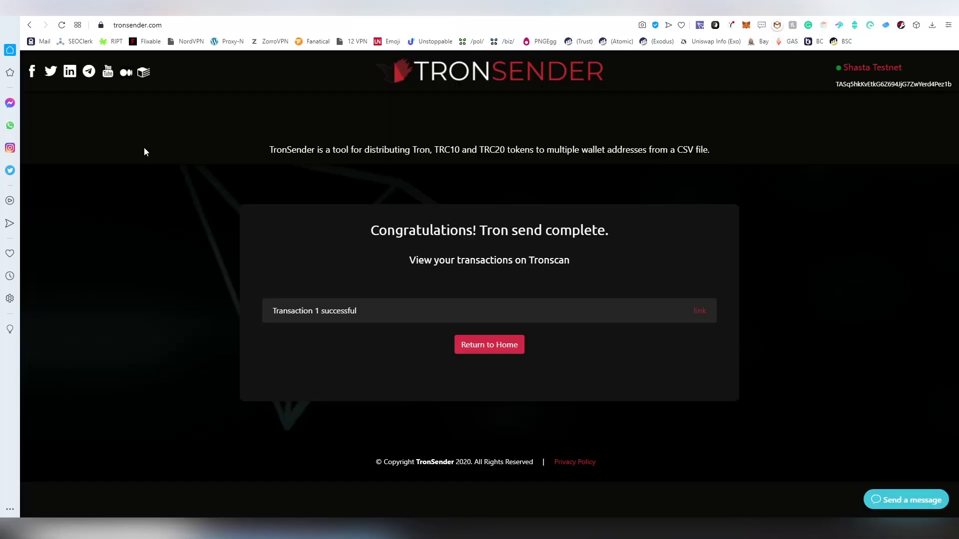